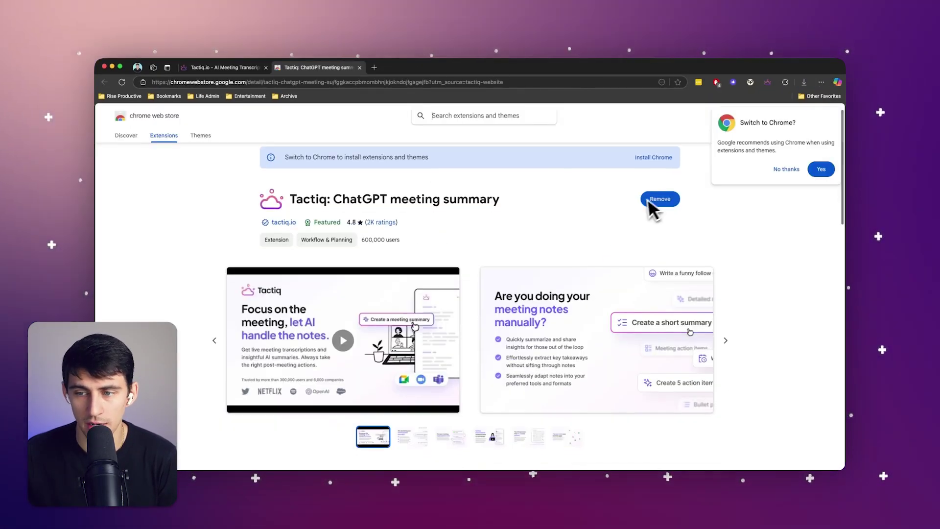
Scroll through the Tactiq: ChatGPT meeting summary listing in the Chrome Web Store
{"action": "scroll", "coordinate": [635, 222], "scroll_direction": "up", "scroll_amount": 1}
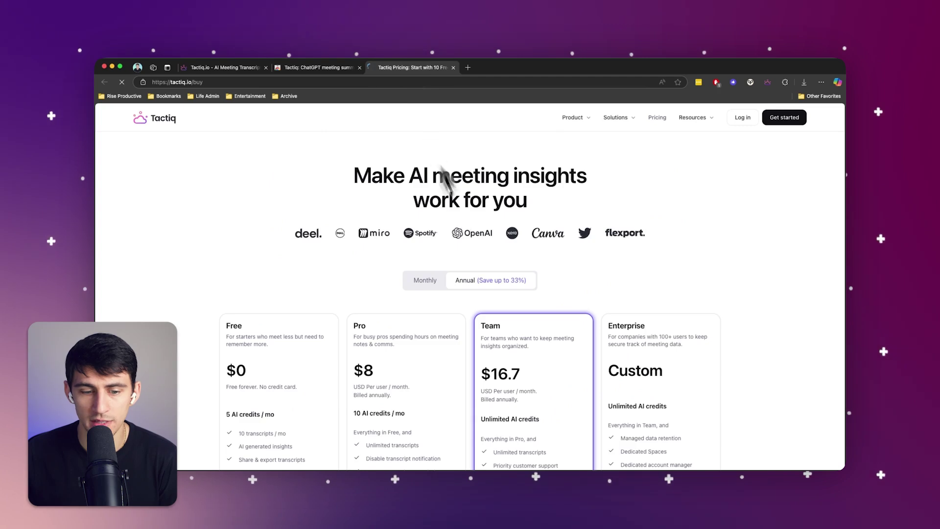
{"action": "scroll", "coordinate": [478, 284], "scroll_direction": "down", "scroll_amount": 3}
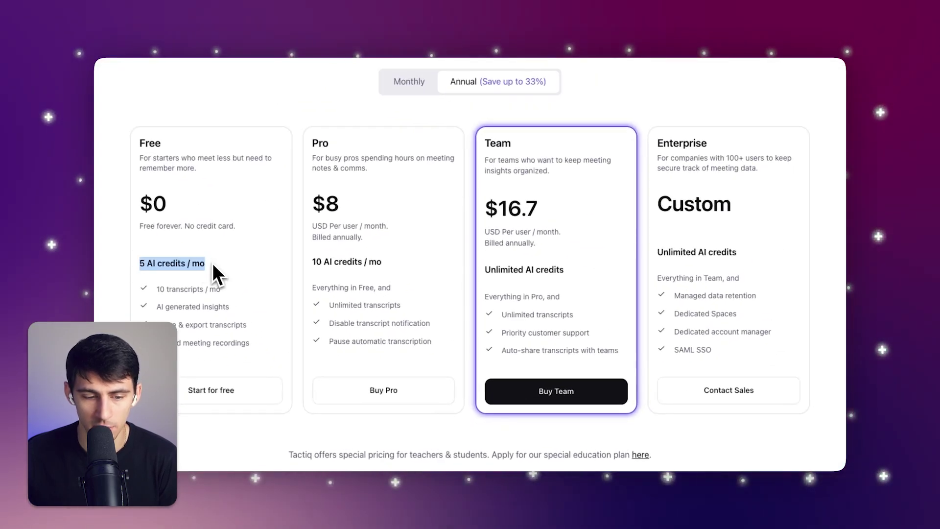
Highlight the Free plan's 10 transcripts and the Pro plan's $8 price and 10 AI credits
{"action": "left_click", "coordinate": [212, 264]}
{"action": "left_click_drag", "start_coordinate": [154, 293], "coordinate": [181, 289]}
{"action": "left_click", "coordinate": [238, 285]}
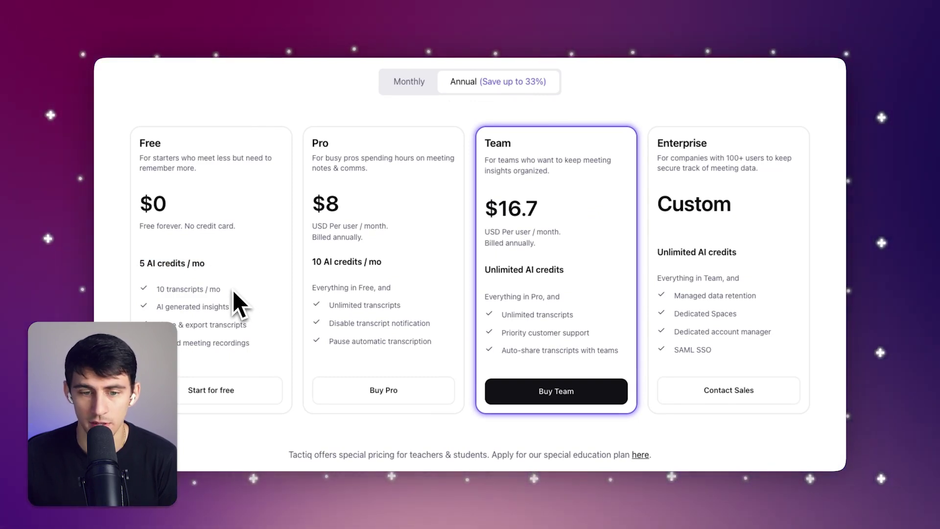
{"action": "scroll", "coordinate": [230, 289], "scroll_direction": "down", "scroll_amount": 1}
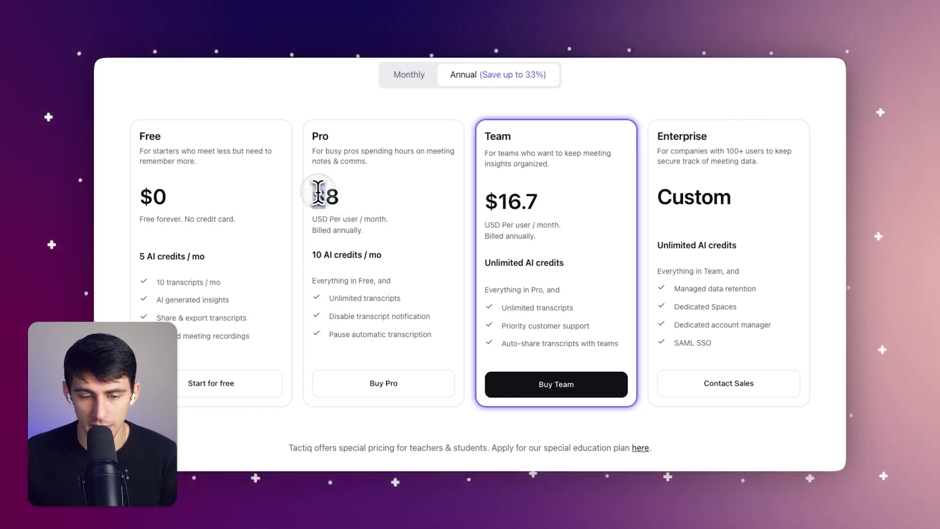
{"action": "left_click_drag", "start_coordinate": [319, 193], "coordinate": [345, 193]}
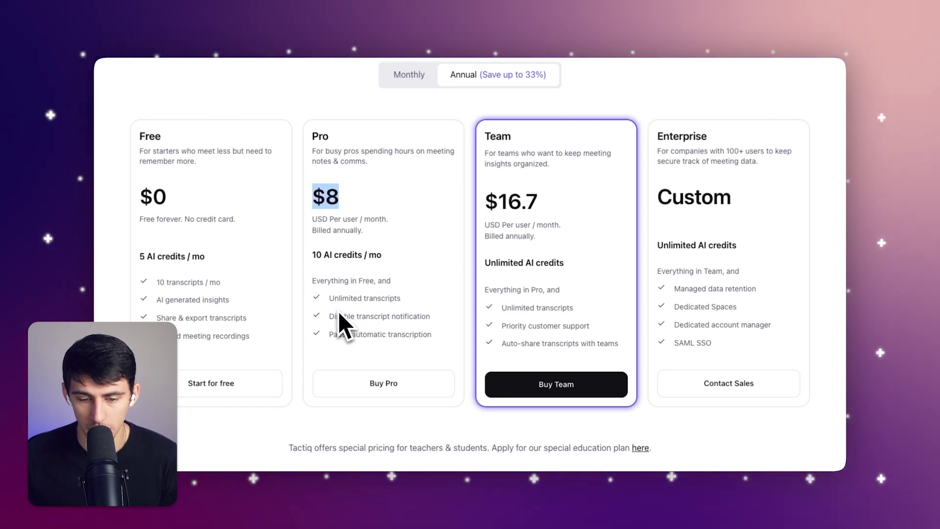
{"action": "triple_click", "coordinate": [335, 254]}
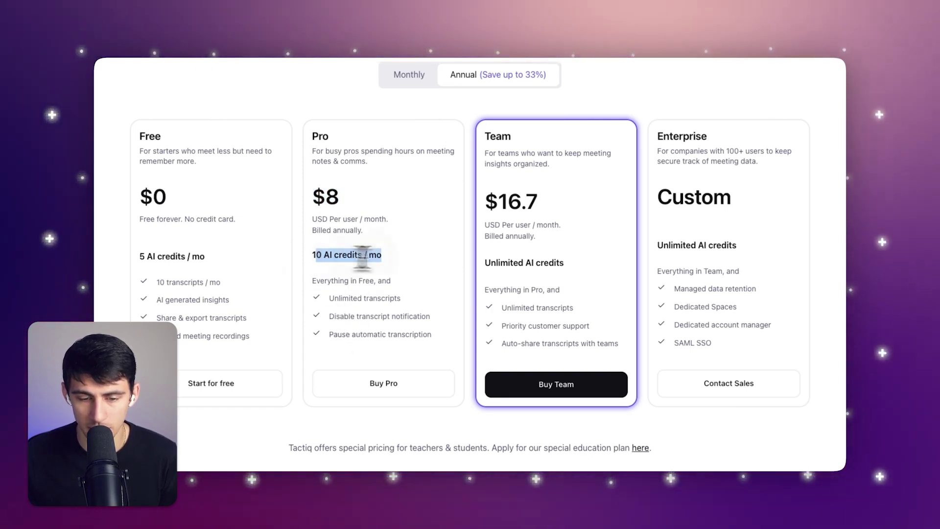
{"action": "left_click", "coordinate": [519, 216]}
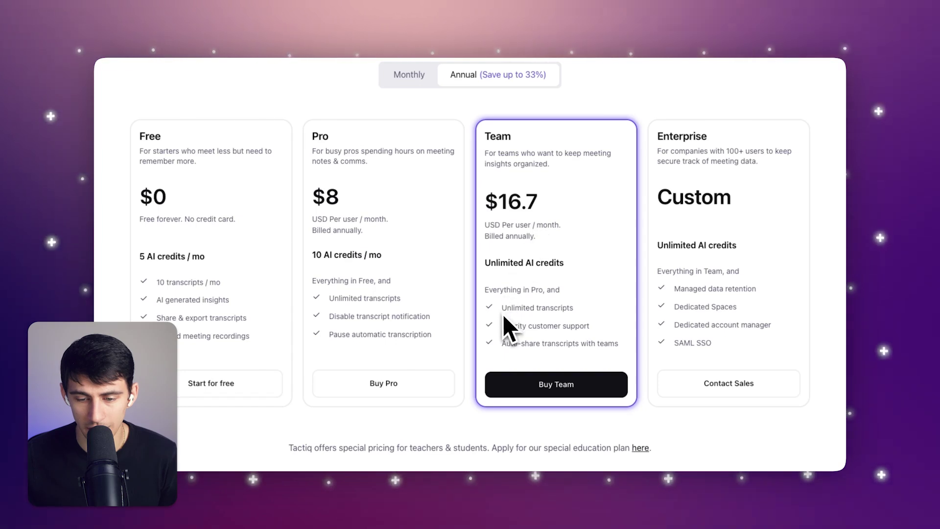
Highlight the Team plan's unlimited transcripts, unlimited AI credits, priority support and auto-share
{"action": "left_click_drag", "start_coordinate": [503, 311], "coordinate": [604, 307]}
{"action": "left_click_drag", "start_coordinate": [484, 262], "coordinate": [568, 264]}
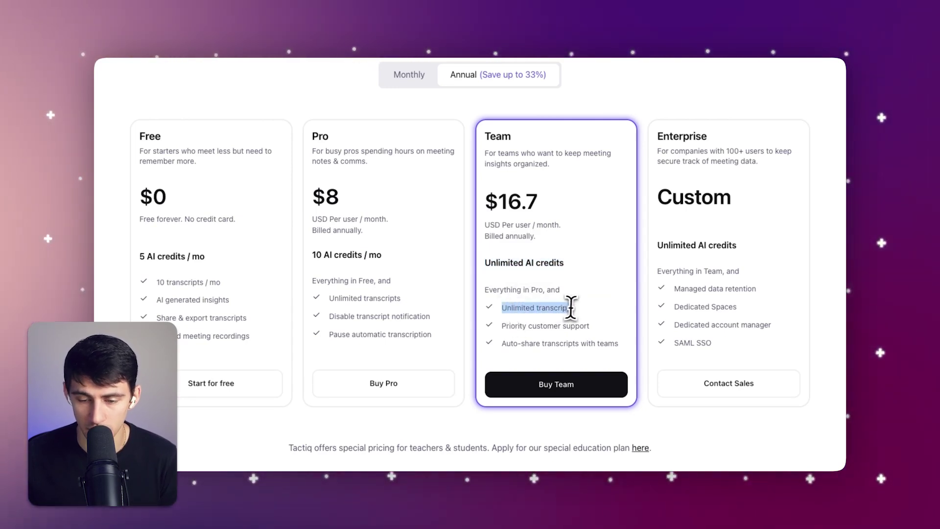
{"action": "left_click_drag", "start_coordinate": [502, 326], "coordinate": [591, 326]}
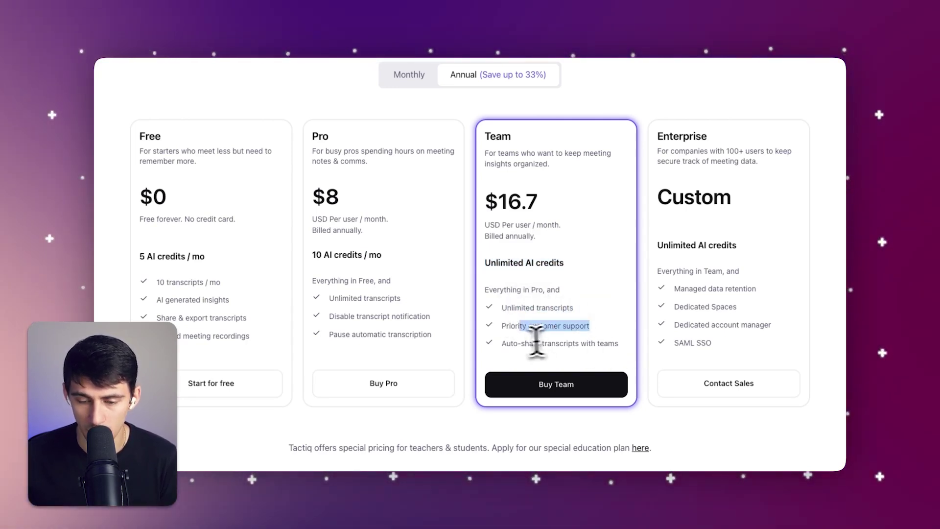
{"action": "left_click_drag", "start_coordinate": [501, 344], "coordinate": [625, 342]}
{"action": "left_click", "coordinate": [487, 263]}
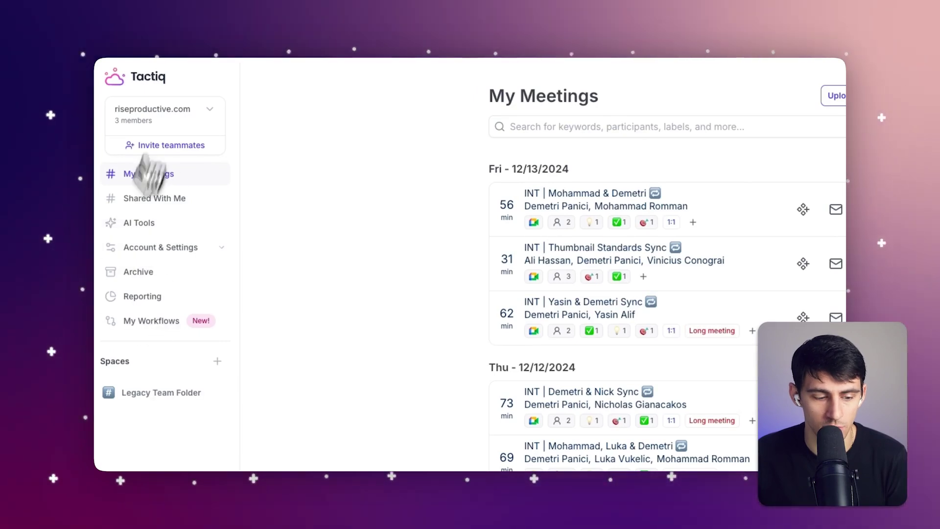
Open Account & Settings > Integrations and scroll through the connected apps and Storage
{"action": "left_click", "coordinate": [166, 247]}
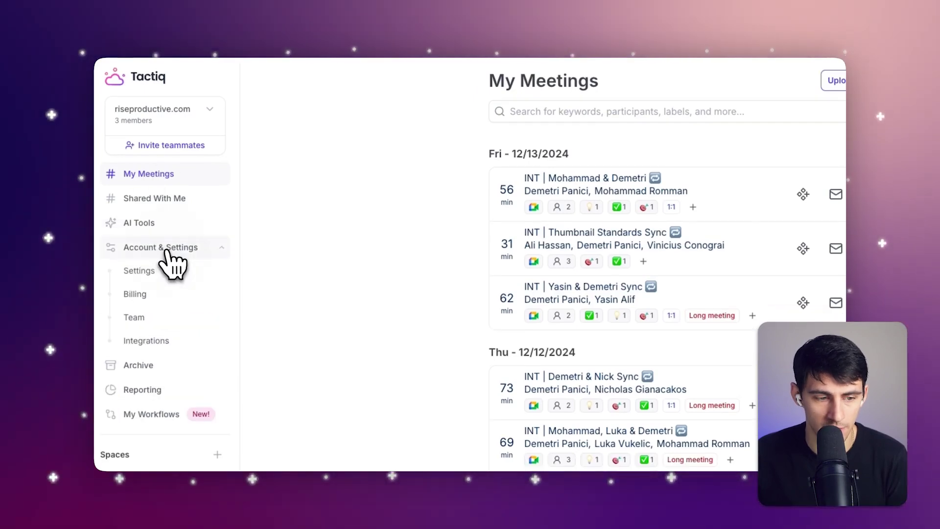
{"action": "left_click", "coordinate": [143, 337]}
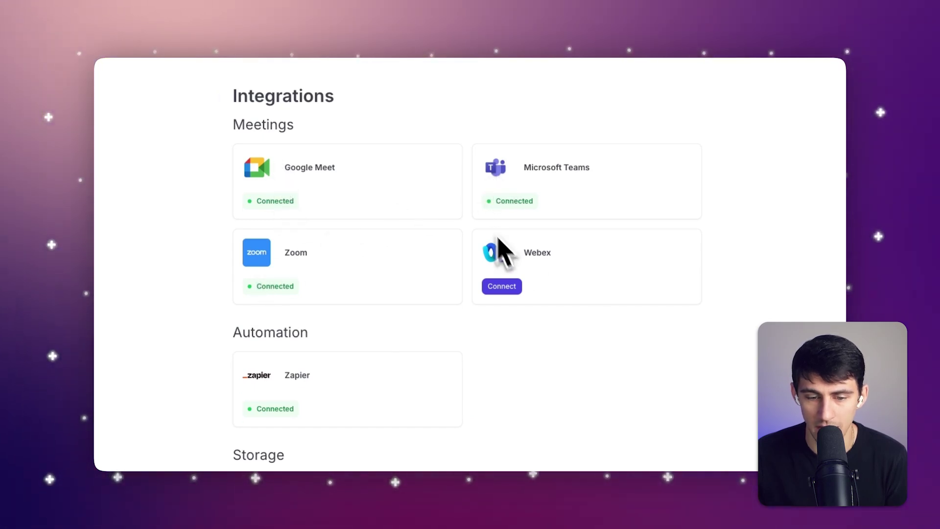
{"action": "scroll", "coordinate": [526, 274], "scroll_direction": "down", "scroll_amount": 3}
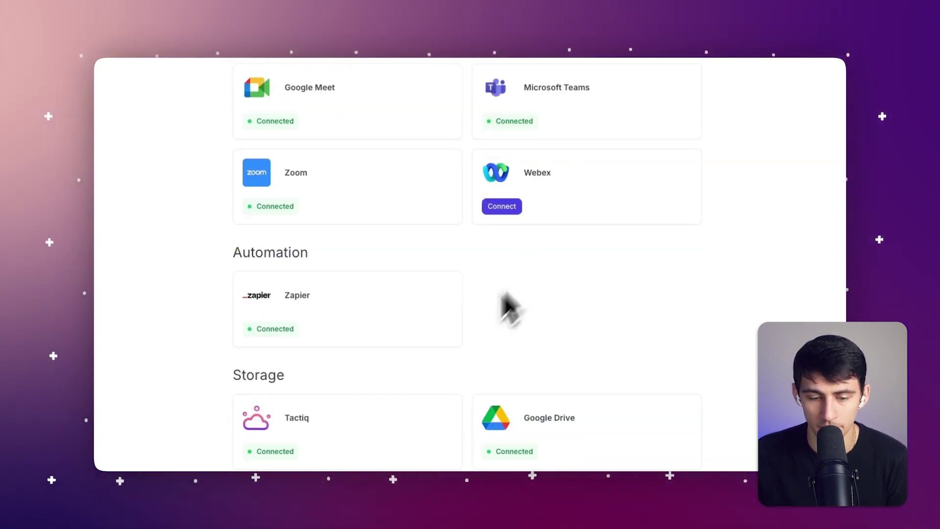
{"action": "scroll", "coordinate": [508, 309], "scroll_direction": "up", "scroll_amount": 3}
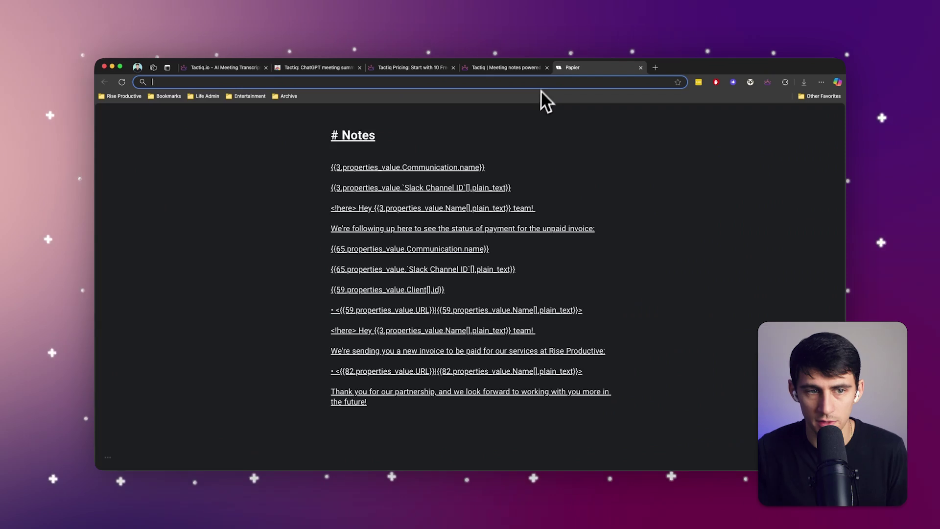
Go to meet.google.com, join the call, and toggle live captions on and then off
{"action": "left_click", "coordinate": [544, 81]}
{"action": "type", "text": "meet.google.com"}
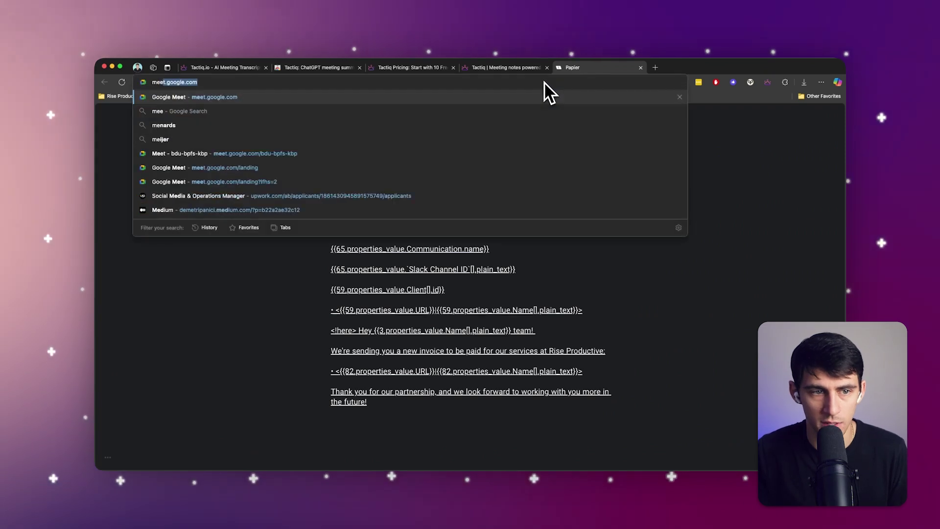
{"action": "key", "text": "Return"}
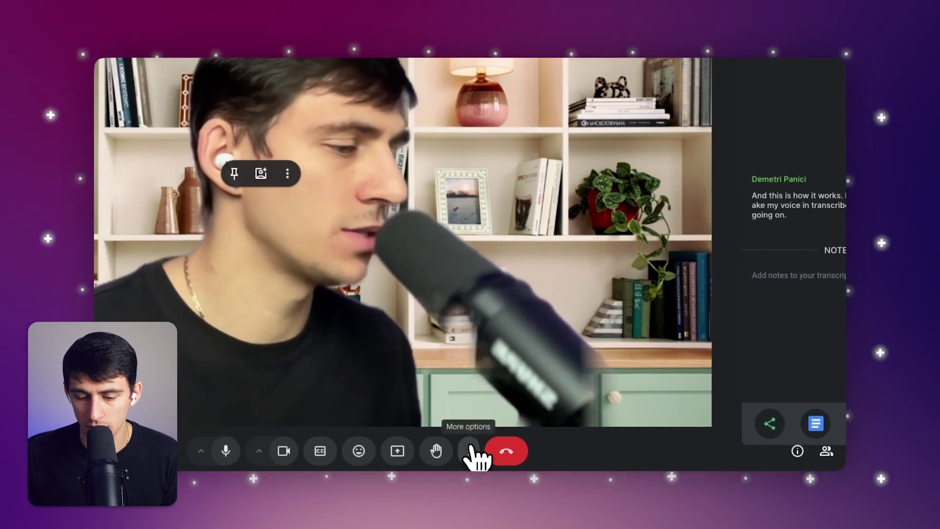
{"action": "left_click", "coordinate": [232, 463]}
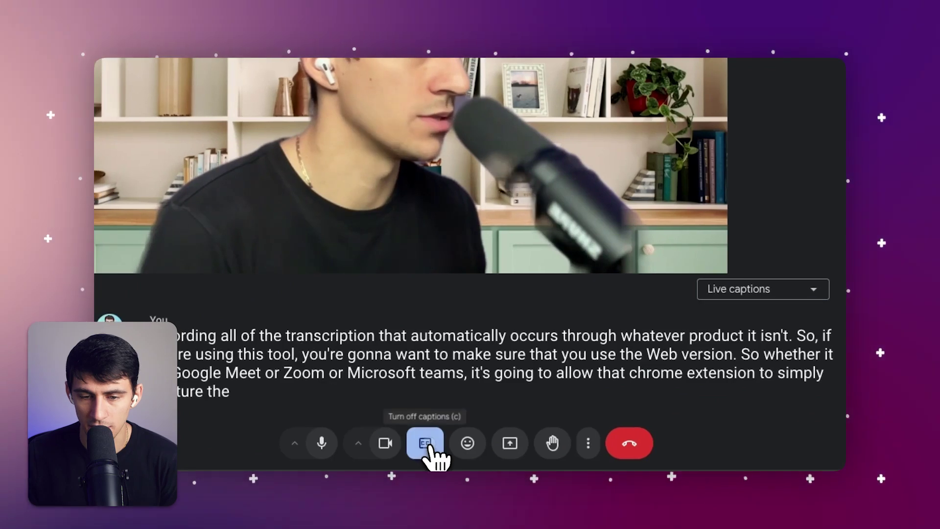
{"action": "left_click", "coordinate": [428, 449]}
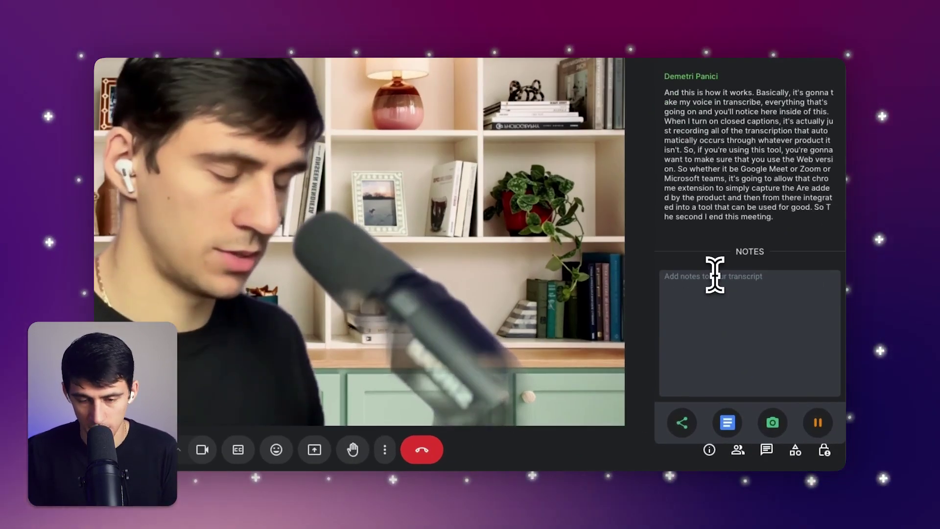
Add a note about the captions portion, pause transcription, capture a screenshot, and end the call
{"action": "type", "text": "his"}
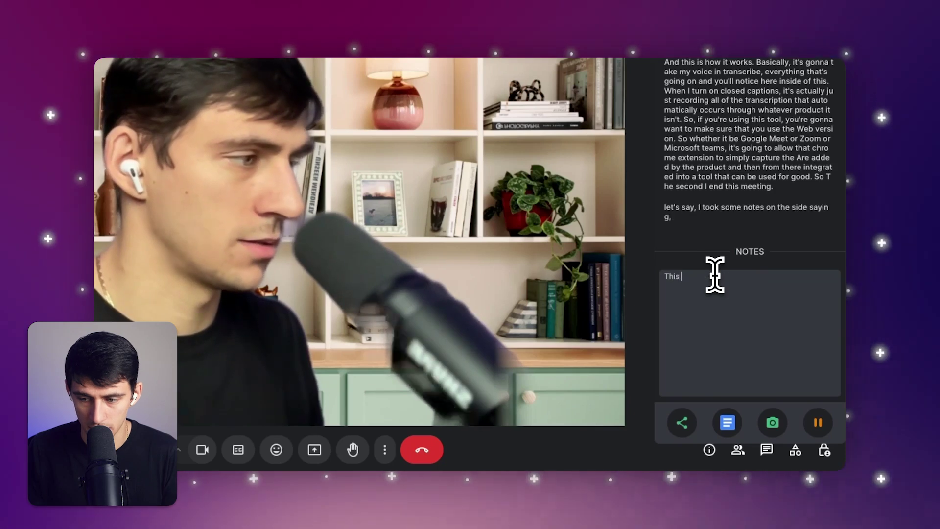
{"action": "type", "text": " made a lot of se"}
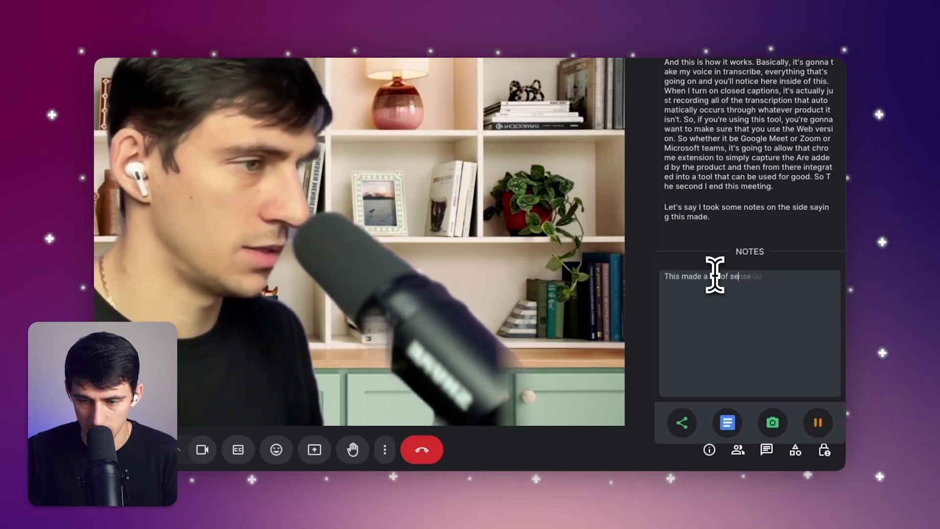
{"action": "type", "text": "nse when he talked about "}
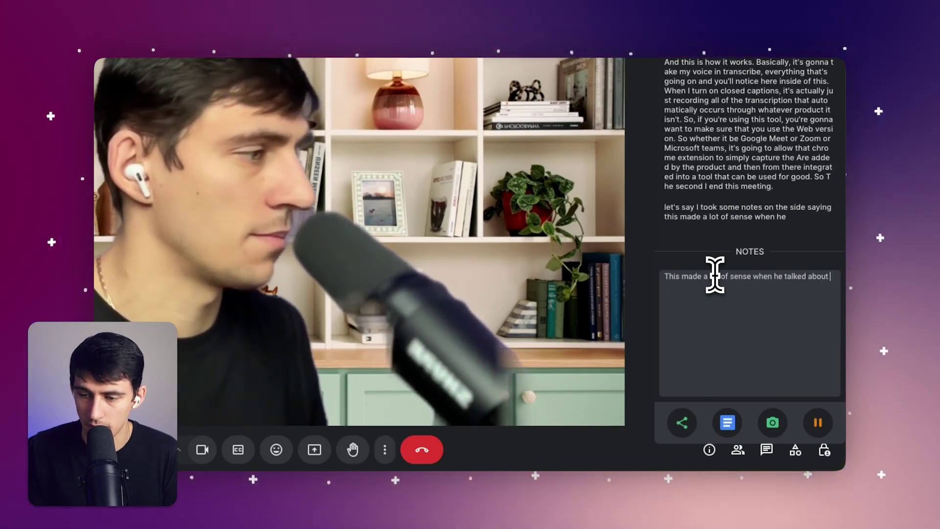
{"action": "type", "text": "the captions portion of the product"}
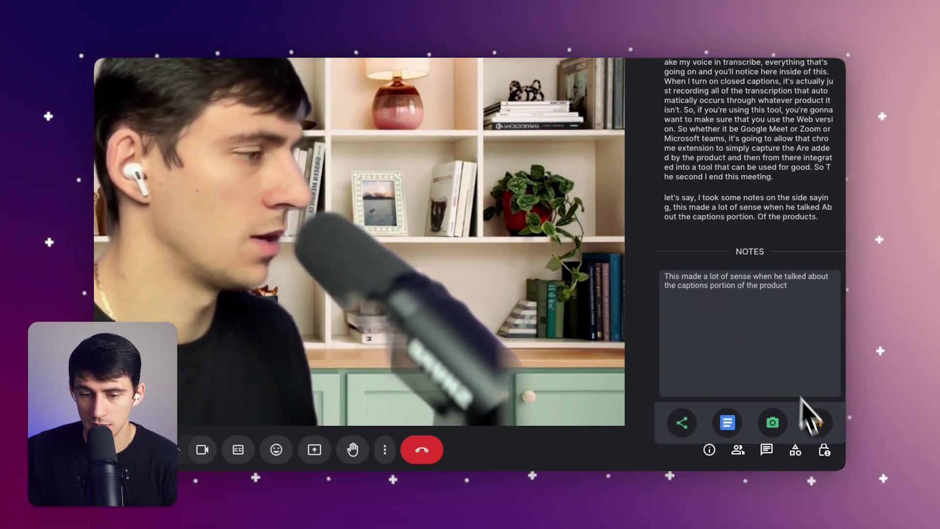
{"action": "left_click", "coordinate": [822, 433]}
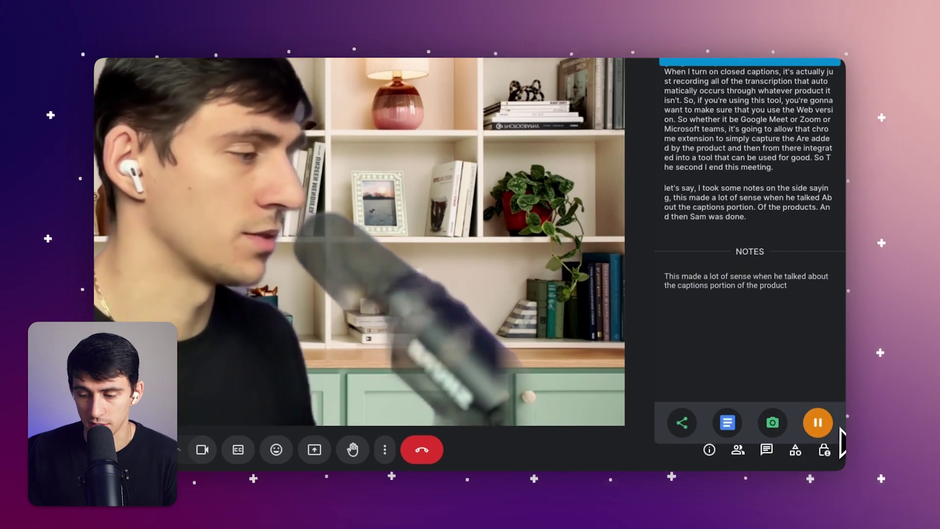
{"action": "left_click", "coordinate": [772, 423]}
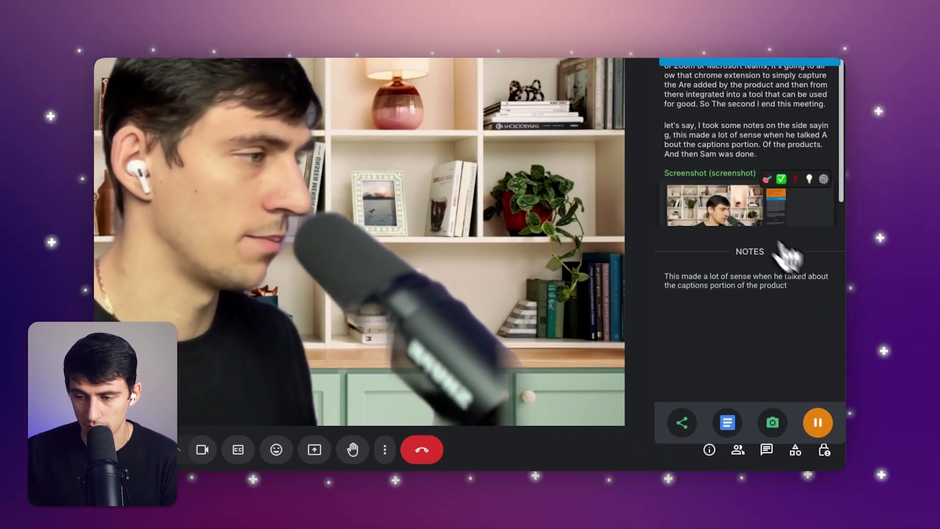
{"action": "left_click", "coordinate": [437, 450]}
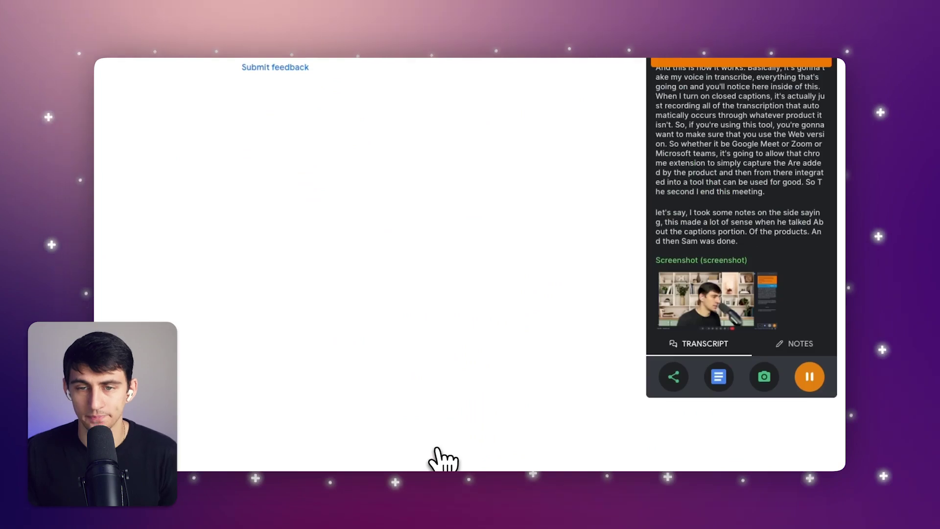
Scroll through the finished call's transcript, screenshot and notes, then return to My Meetings
{"action": "scroll", "coordinate": [596, 227], "scroll_direction": "down", "scroll_amount": 7}
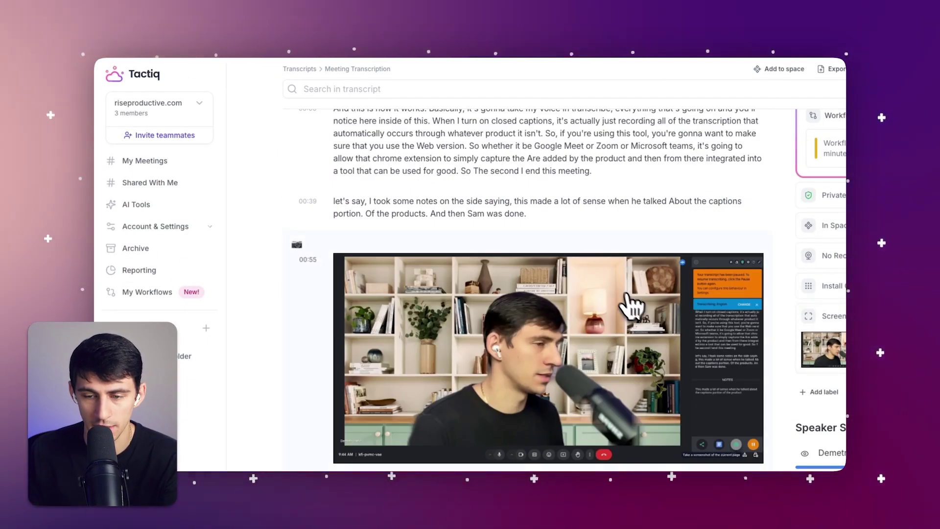
{"action": "scroll", "coordinate": [590, 337], "scroll_direction": "up", "scroll_amount": 3}
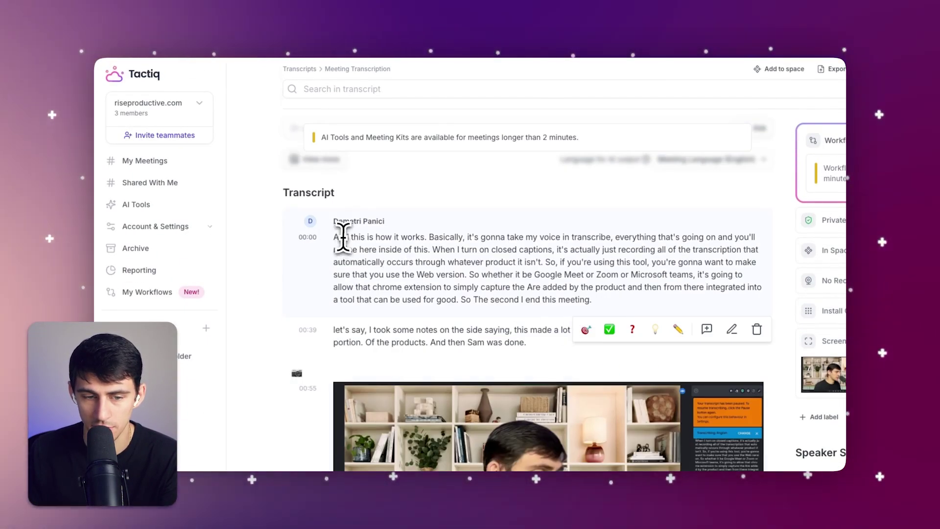
{"action": "left_click_drag", "start_coordinate": [335, 237], "coordinate": [530, 300]}
{"action": "scroll", "coordinate": [648, 340], "scroll_direction": "down", "scroll_amount": 5}
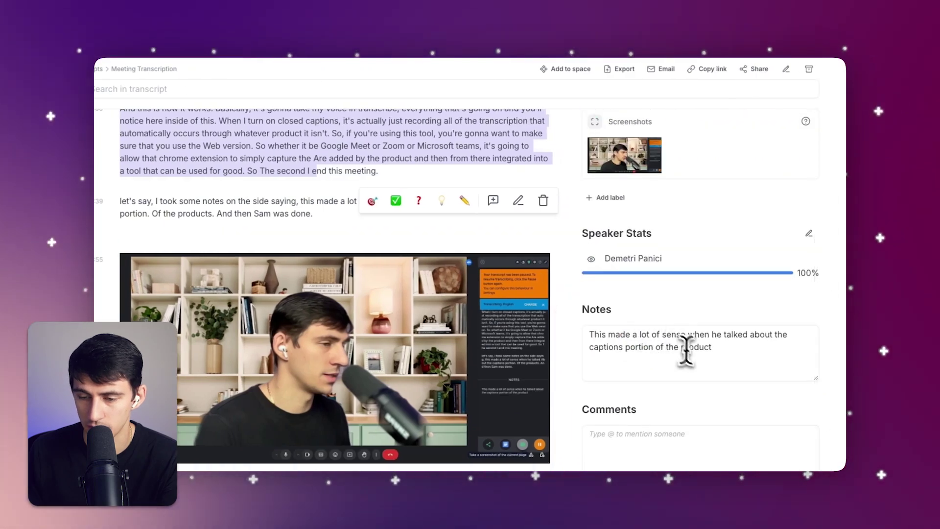
{"action": "scroll", "coordinate": [587, 241], "scroll_direction": "up", "scroll_amount": 5}
{"action": "left_click", "coordinate": [169, 171]}
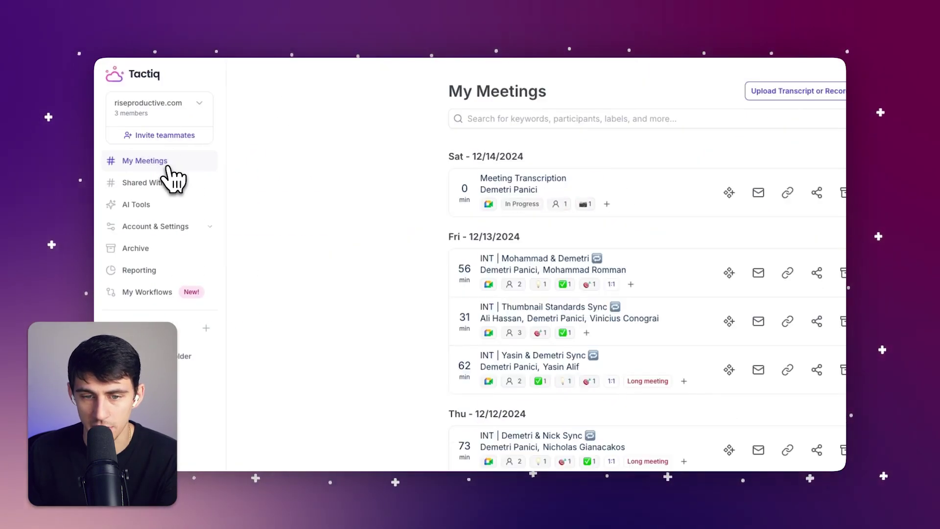
Open the earlier 56-min meeting's transcript and select its title
{"action": "left_click", "coordinate": [436, 240]}
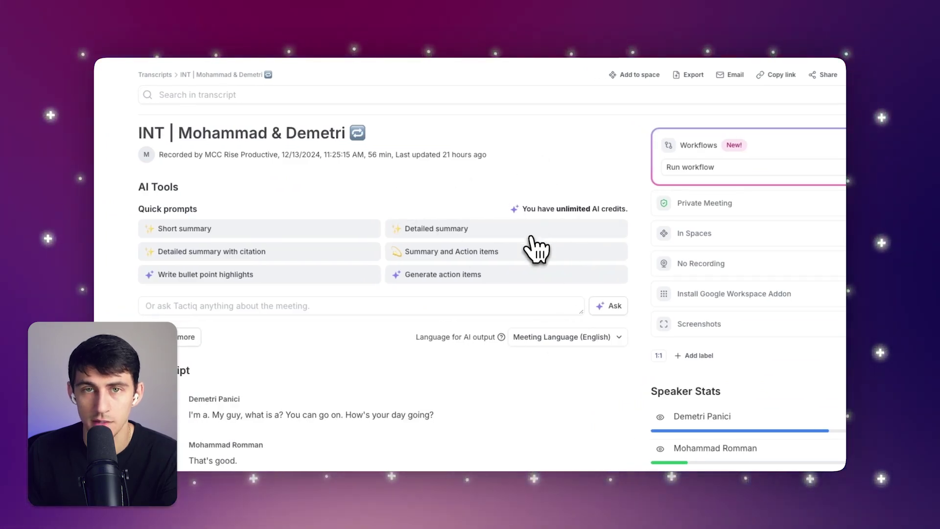
{"action": "scroll", "coordinate": [250, 179], "scroll_direction": "down", "scroll_amount": 3}
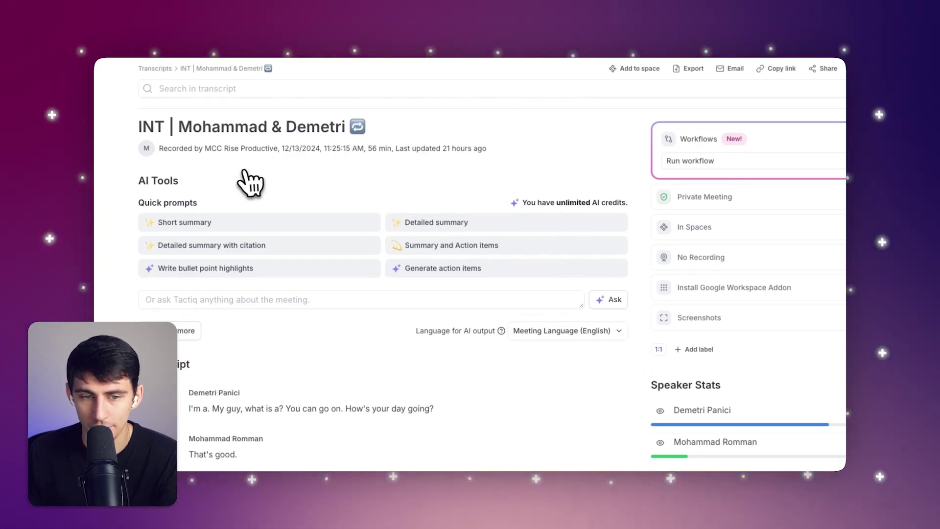
{"action": "scroll", "coordinate": [252, 174], "scroll_direction": "up", "scroll_amount": 3}
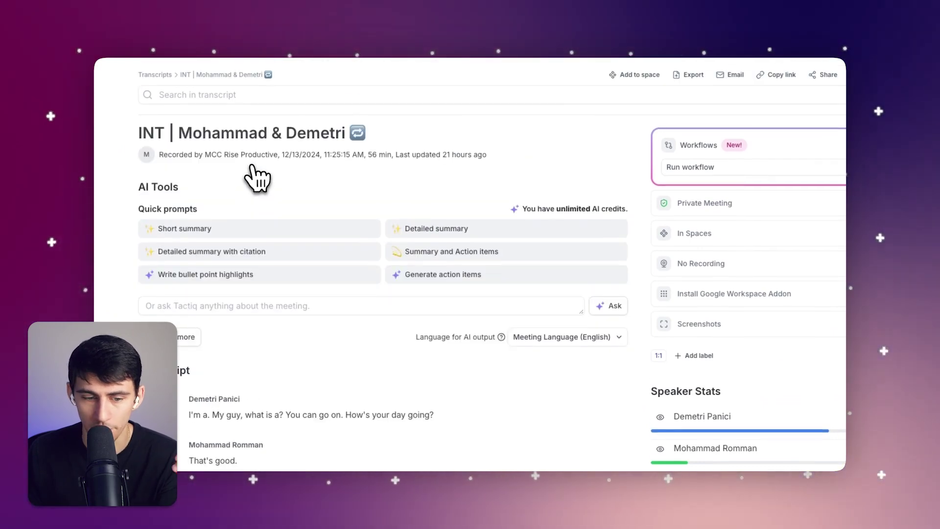
{"action": "triple_click", "coordinate": [225, 137]}
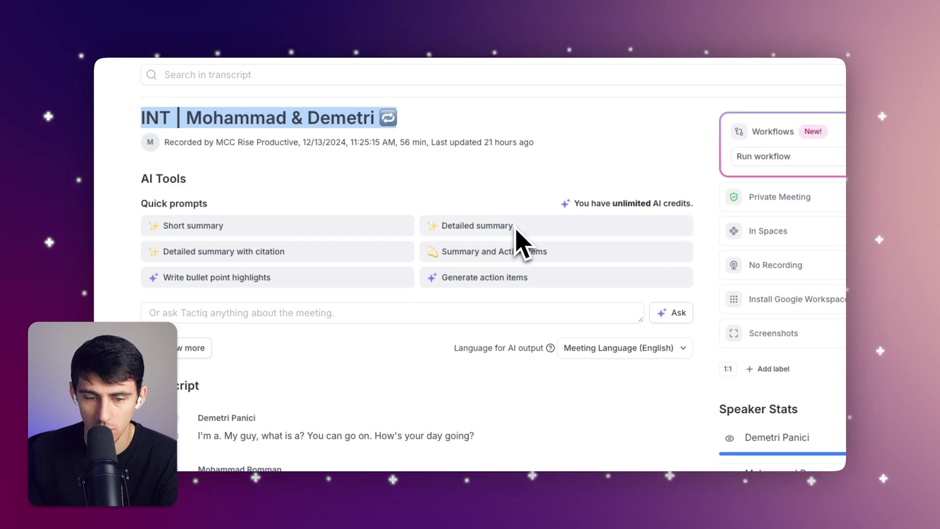
Ask Tactiq AI 'what was the topic of this training?' and review the answer
{"action": "left_click", "coordinate": [397, 313]}
{"action": "type", "text": "what was the topi"}
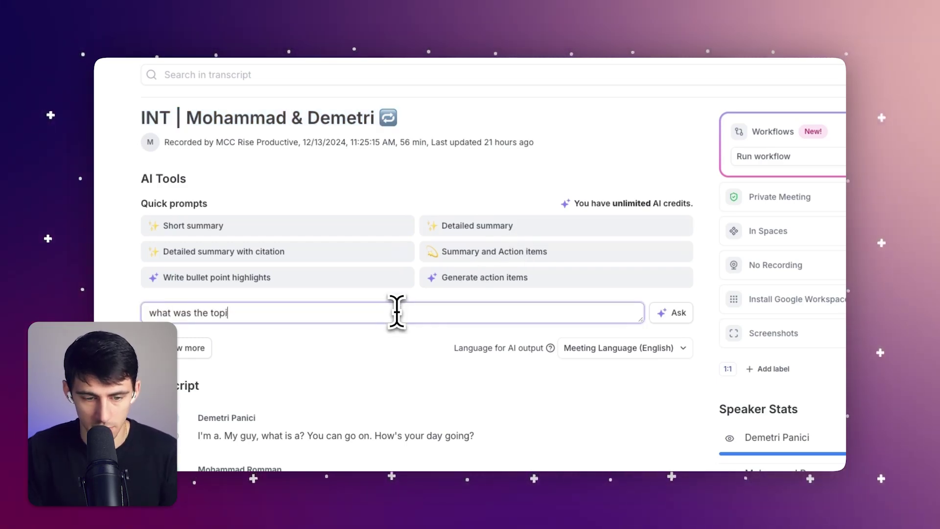
{"action": "type", "text": "c of this training?"}
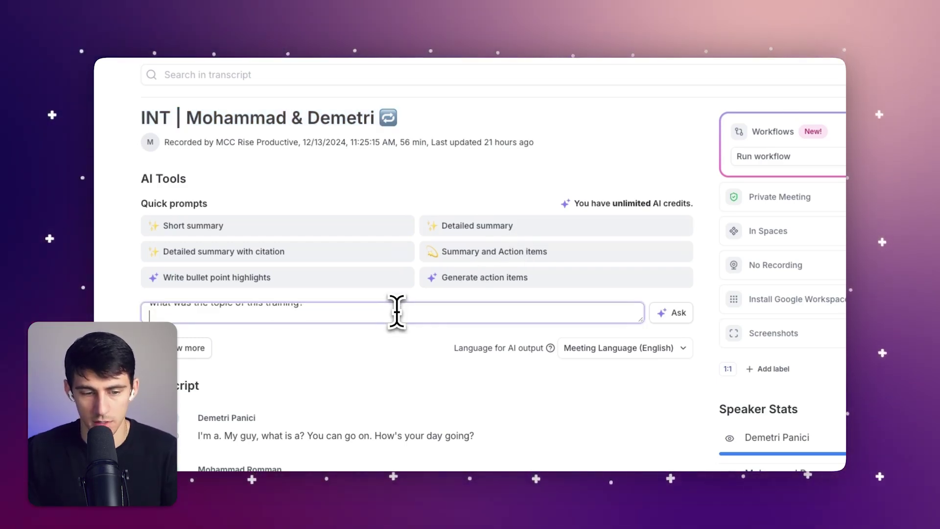
{"action": "left_click", "coordinate": [672, 315]}
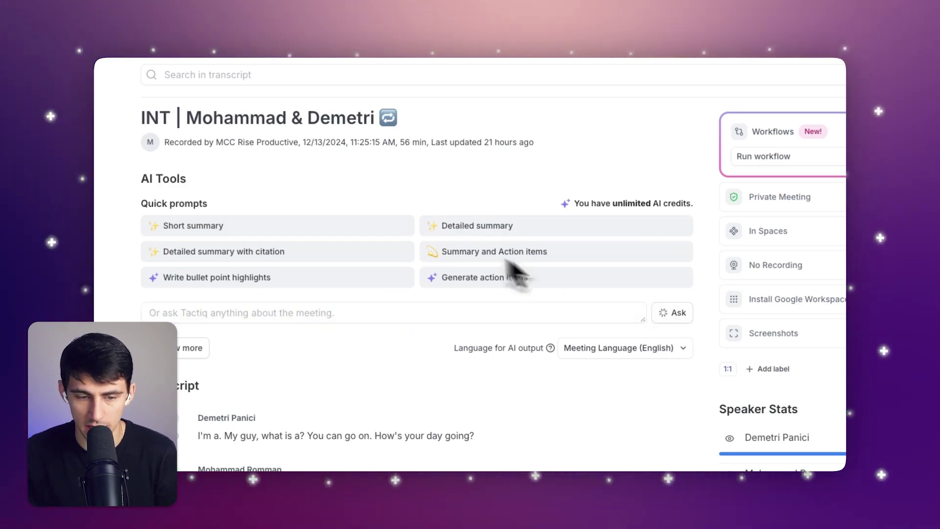
{"action": "scroll", "coordinate": [474, 220], "scroll_direction": "down", "scroll_amount": 4}
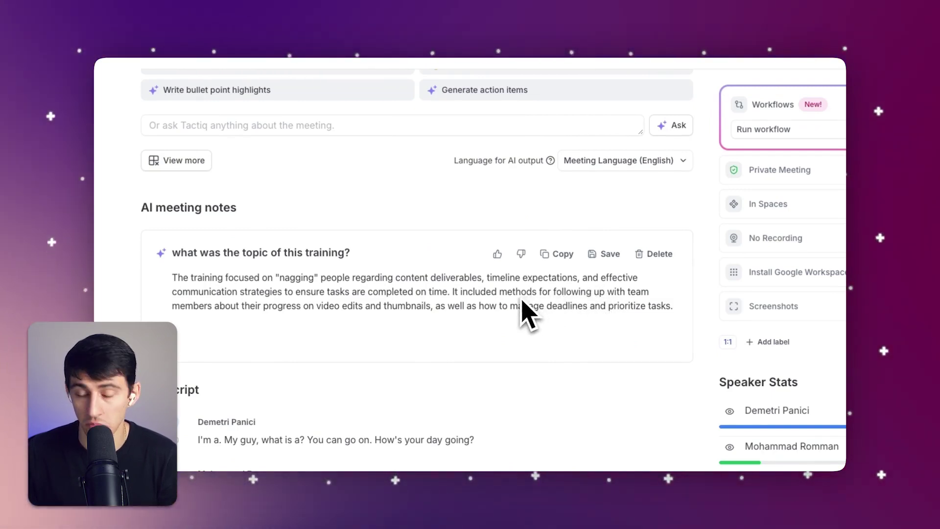
{"action": "scroll", "coordinate": [514, 313], "scroll_direction": "up", "scroll_amount": 5}
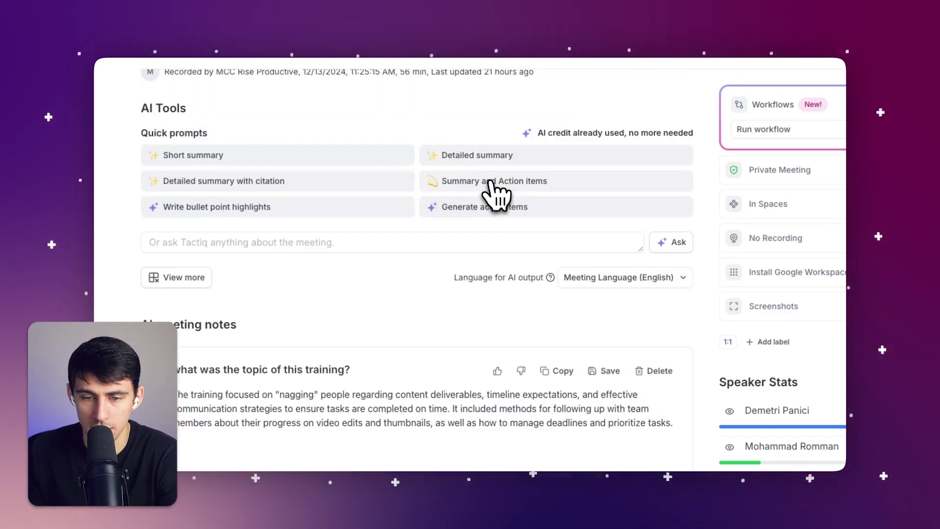
Generate the Summary and Action items notes and select the first two action items
{"action": "left_click", "coordinate": [495, 186]}
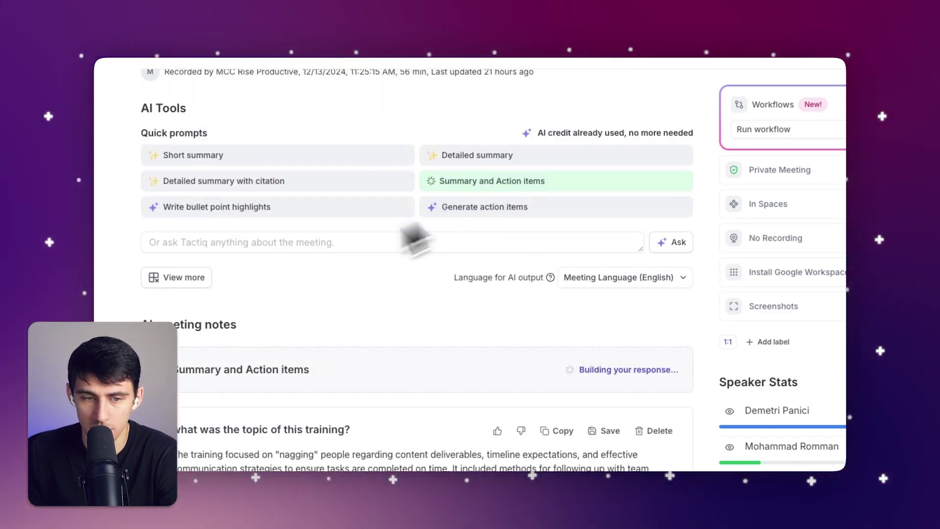
{"action": "scroll", "coordinate": [441, 235], "scroll_direction": "up", "scroll_amount": 3}
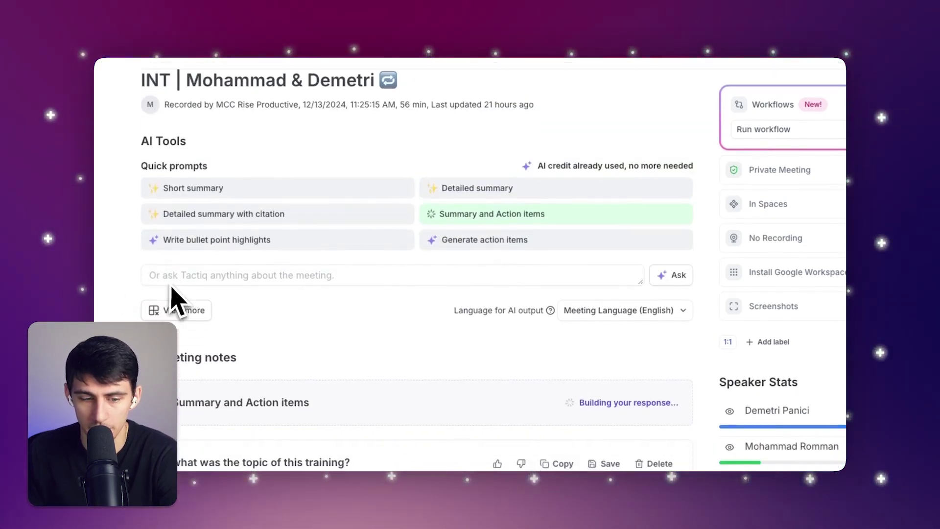
{"action": "scroll", "coordinate": [348, 215], "scroll_direction": "down", "scroll_amount": 6}
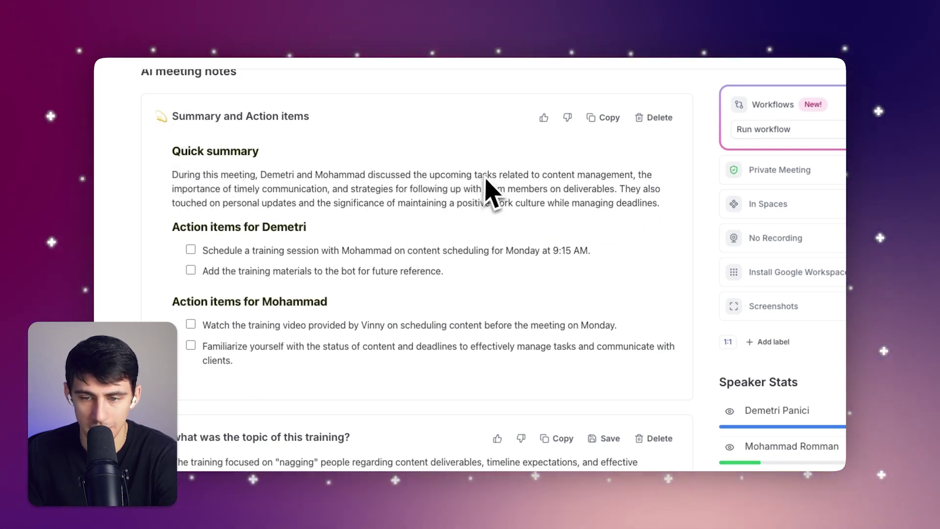
{"action": "left_click_drag", "start_coordinate": [203, 250], "coordinate": [590, 250]}
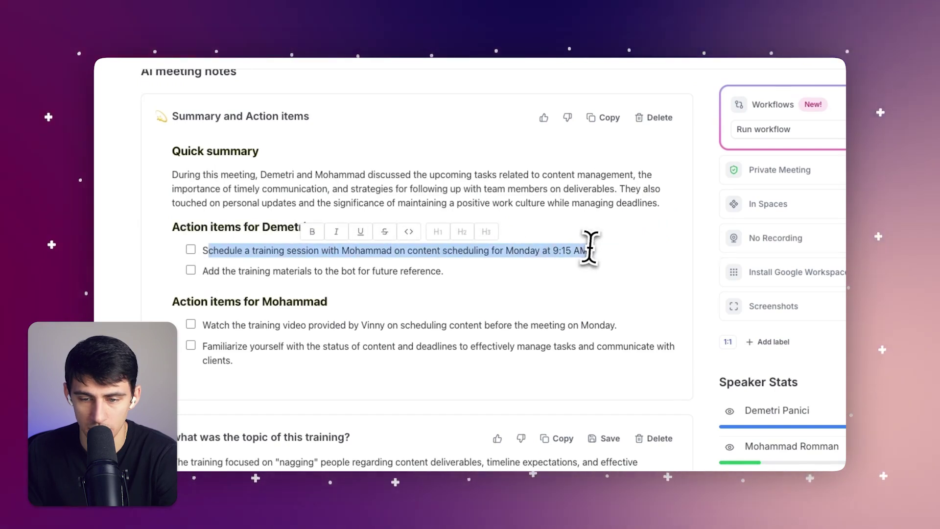
{"action": "left_click", "coordinate": [416, 271]}
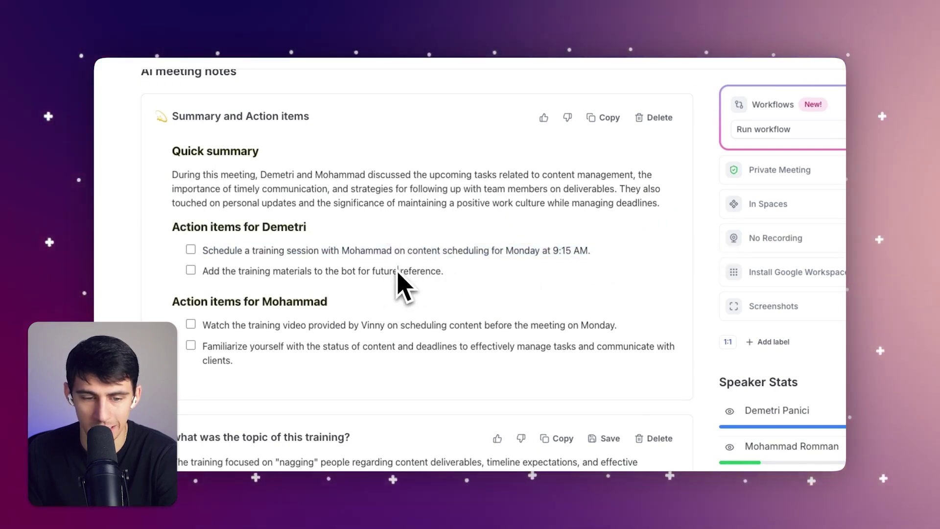
{"action": "triple_click", "coordinate": [398, 271]}
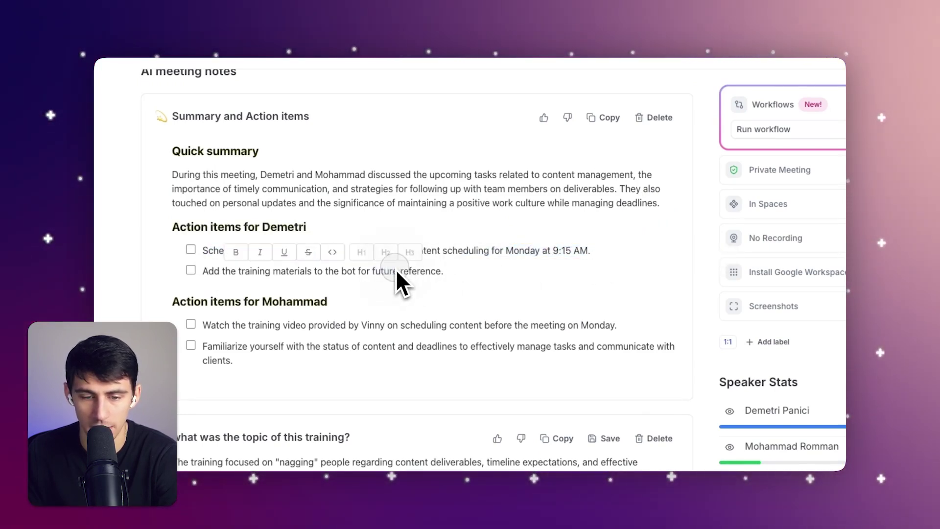
{"action": "left_click", "coordinate": [297, 271]}
Add 'Text Here' to the second action item, strike it through, then delete it
{"action": "scroll", "coordinate": [274, 274], "scroll_direction": "down", "scroll_amount": 1}
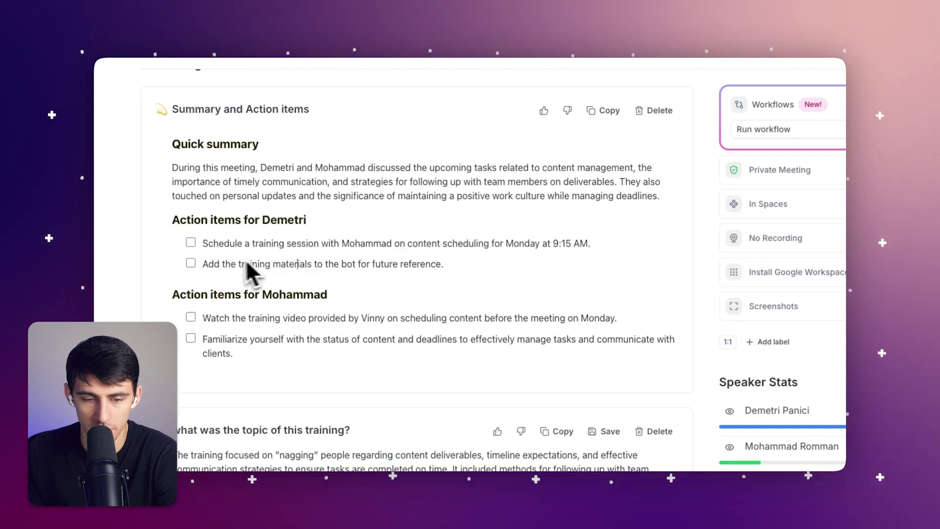
{"action": "left_click", "coordinate": [447, 264]}
{"action": "type", "text": "T"}
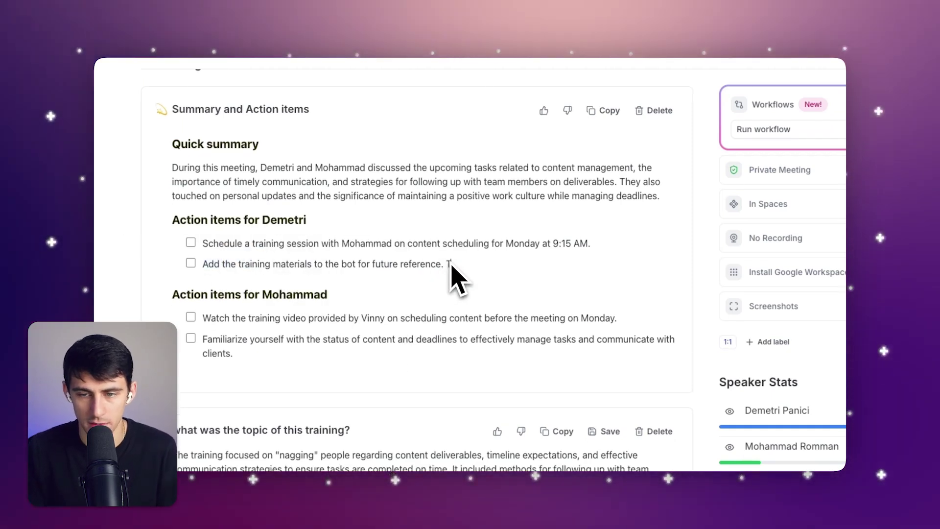
{"action": "type", "text": "ext Here"}
{"action": "left_click_drag", "start_coordinate": [489, 264], "coordinate": [446, 267]}
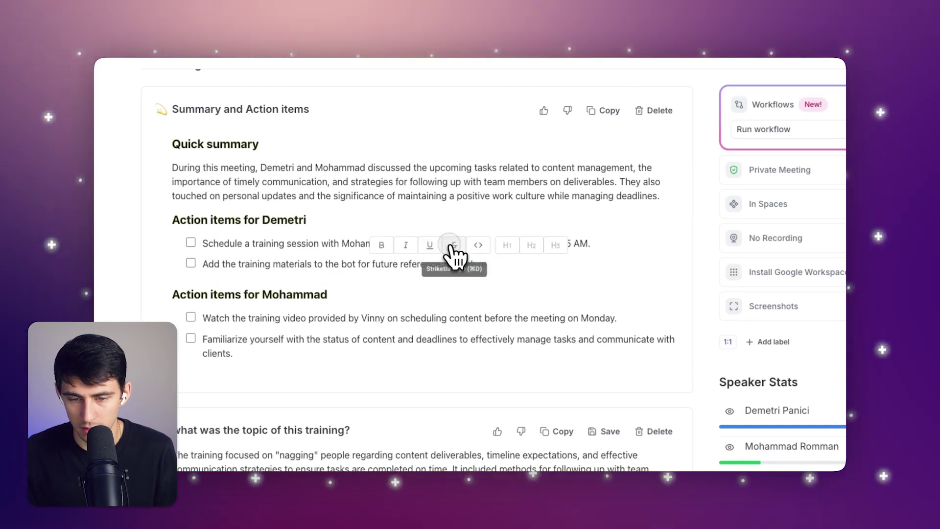
{"action": "left_click", "coordinate": [453, 245]}
{"action": "key", "text": "BackSpace"}
{"action": "key", "text": "BackSpace"}
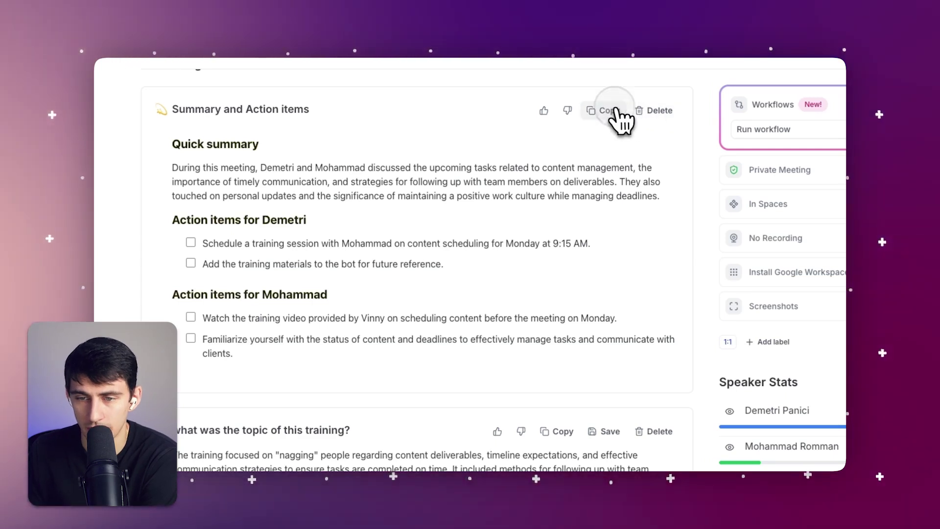
Open and close the Run workflow list, then scroll the meeting notes
{"action": "scroll", "coordinate": [519, 204], "scroll_direction": "up", "scroll_amount": 5}
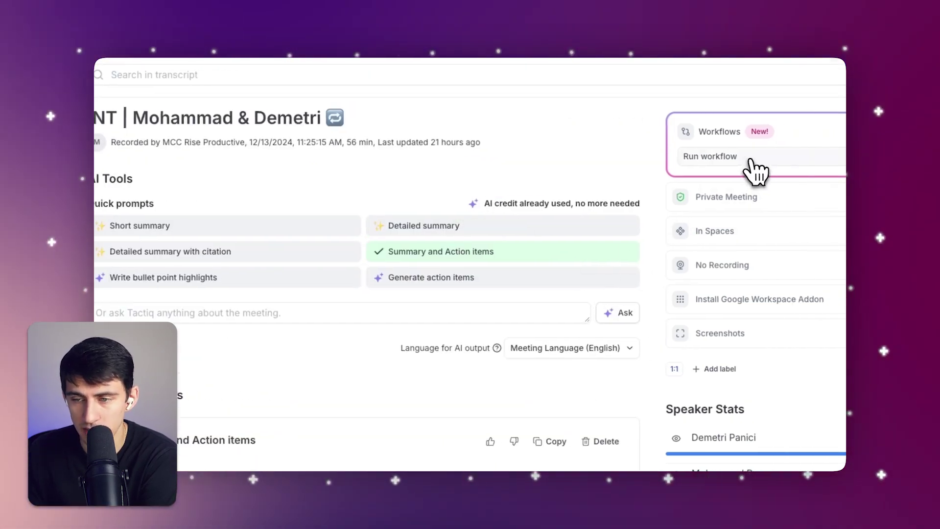
{"action": "left_click", "coordinate": [754, 172]}
{"action": "left_click", "coordinate": [688, 156]}
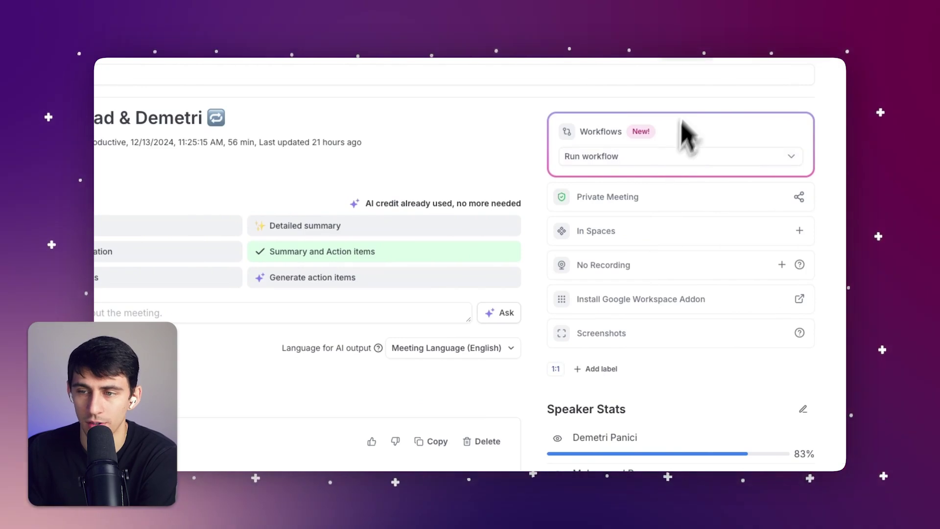
{"action": "scroll", "coordinate": [480, 274], "scroll_direction": "down", "scroll_amount": 7}
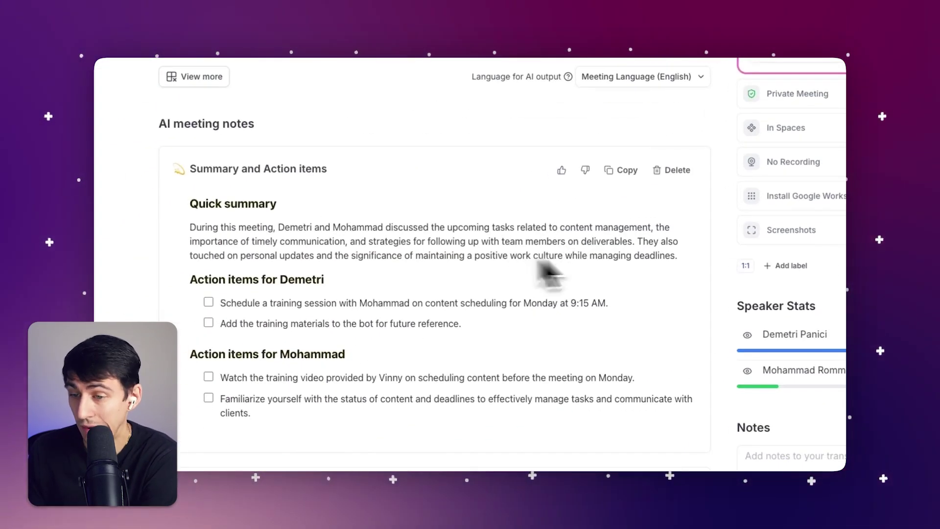
{"action": "scroll", "coordinate": [490, 284], "scroll_direction": "up", "scroll_amount": 6}
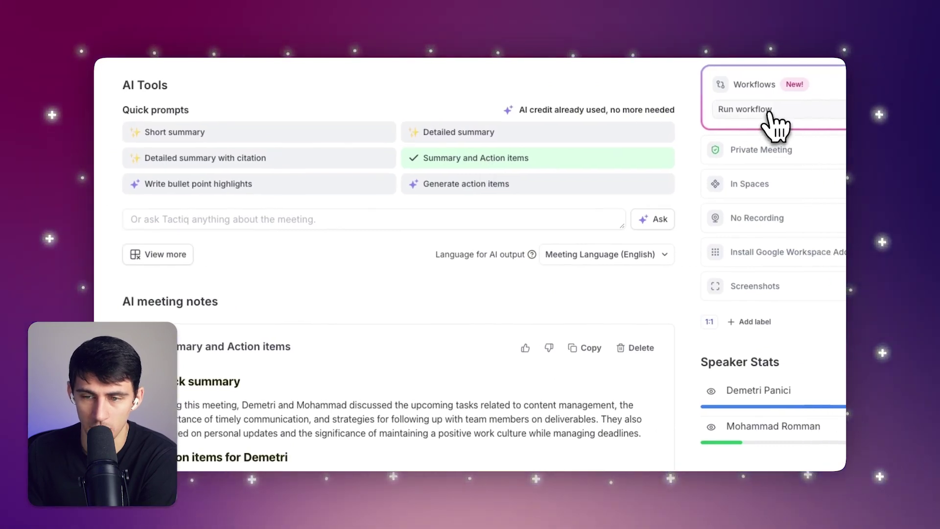
Run the Follow Up with Action Items after Meeting - Slack workflow and accept its output
{"action": "left_click", "coordinate": [623, 115]}
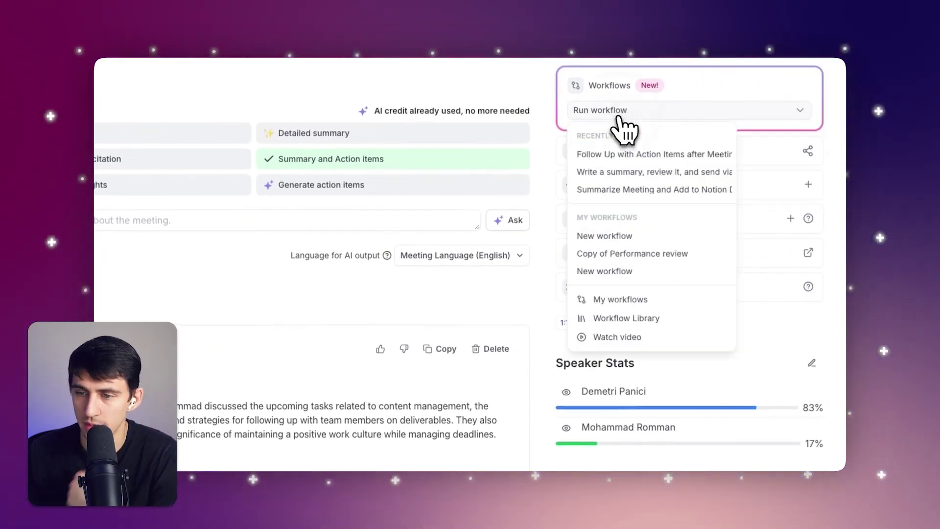
{"action": "left_click", "coordinate": [634, 155]}
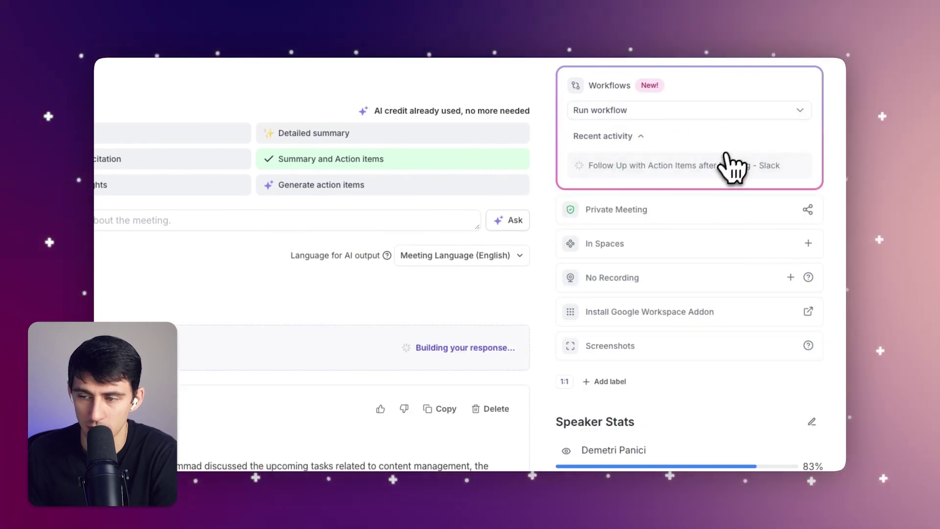
{"action": "scroll", "coordinate": [304, 360], "scroll_direction": "down", "scroll_amount": 3}
{"action": "scroll", "coordinate": [612, 316], "scroll_direction": "down", "scroll_amount": 3}
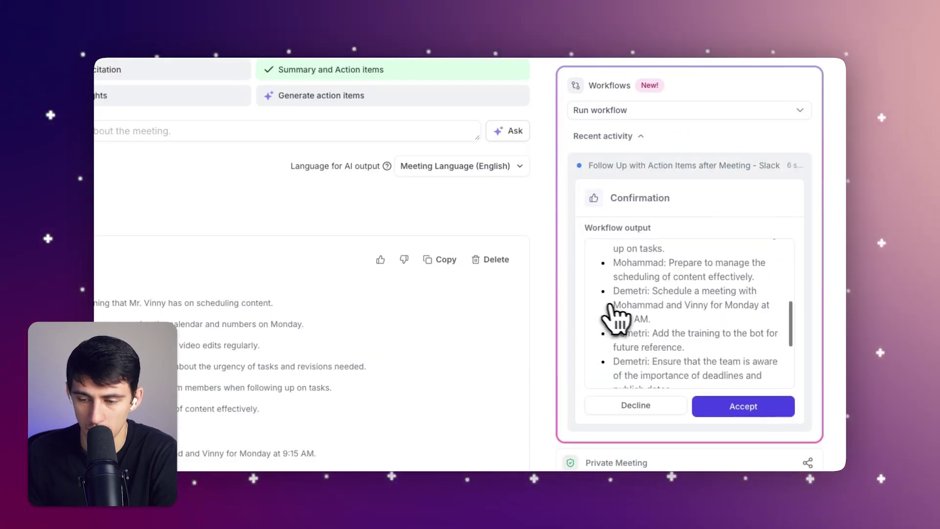
{"action": "left_click", "coordinate": [734, 407]}
{"action": "scroll", "coordinate": [399, 221], "scroll_direction": "up", "scroll_amount": 5}
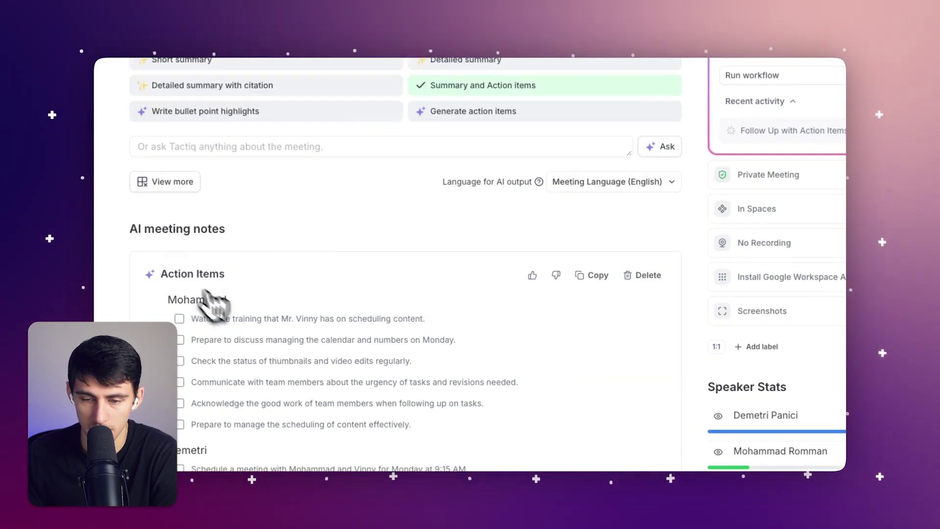
{"action": "scroll", "coordinate": [269, 336], "scroll_direction": "up", "scroll_amount": 2}
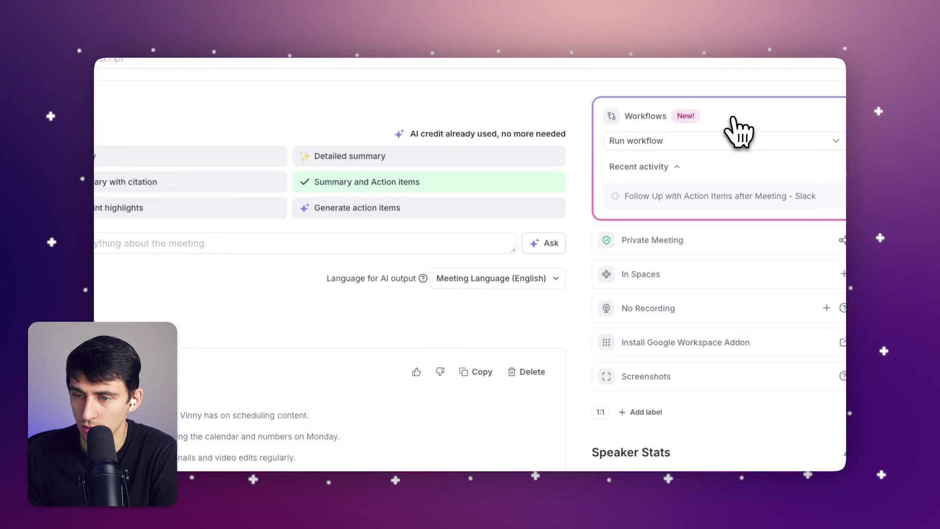
{"action": "left_click", "coordinate": [837, 73]}
Open My workflows and inspect the Slack follow-up workflow's steps down to Share to an integration
{"action": "left_click", "coordinate": [595, 369]}
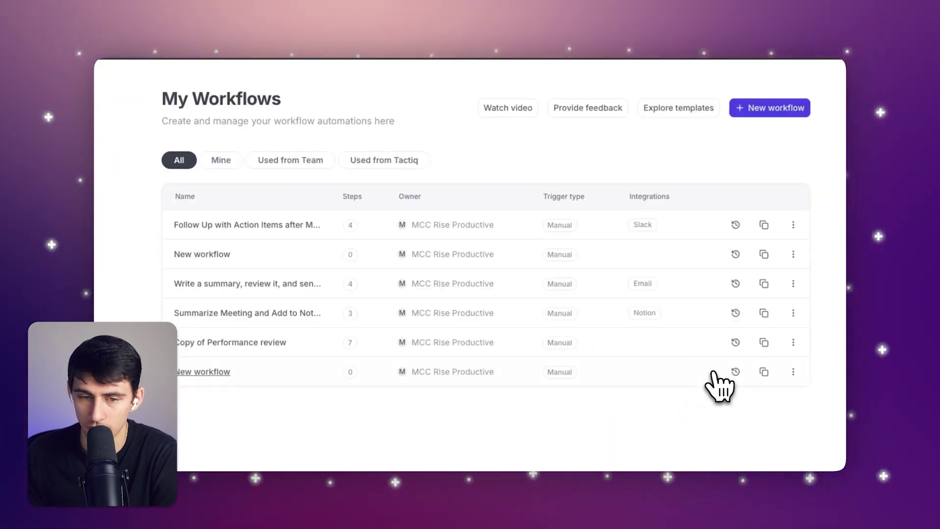
{"action": "left_click", "coordinate": [245, 223]}
{"action": "scroll", "coordinate": [593, 382], "scroll_direction": "down", "scroll_amount": 2}
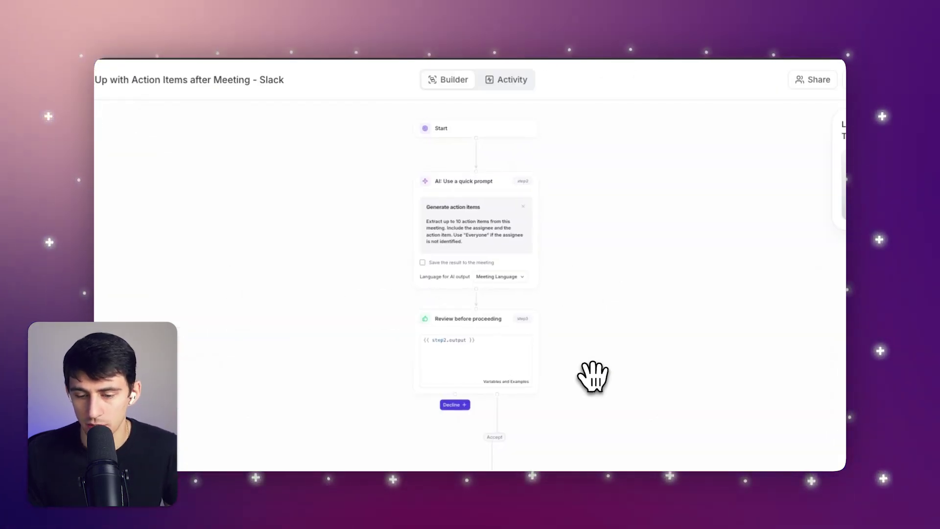
{"action": "scroll", "coordinate": [592, 385], "scroll_direction": "down", "scroll_amount": 6}
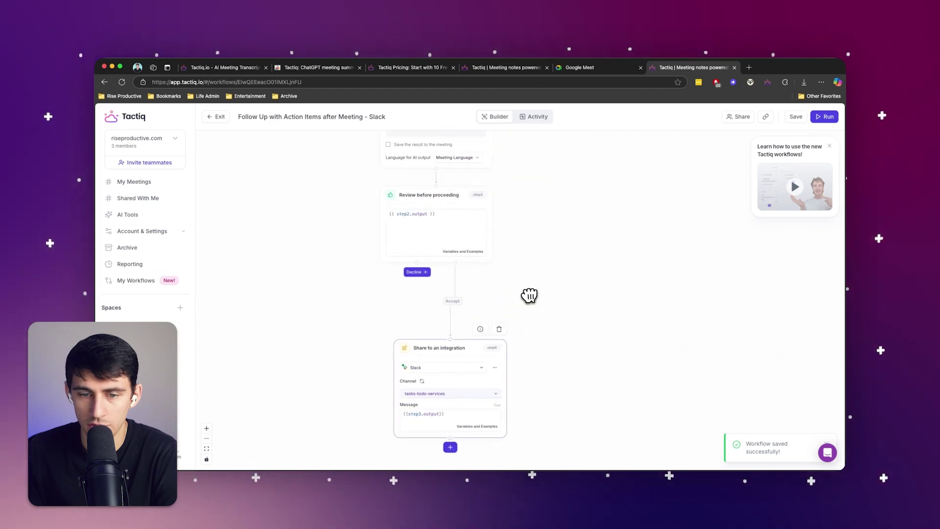
{"action": "scroll", "coordinate": [529, 295], "scroll_direction": "up", "scroll_amount": 5}
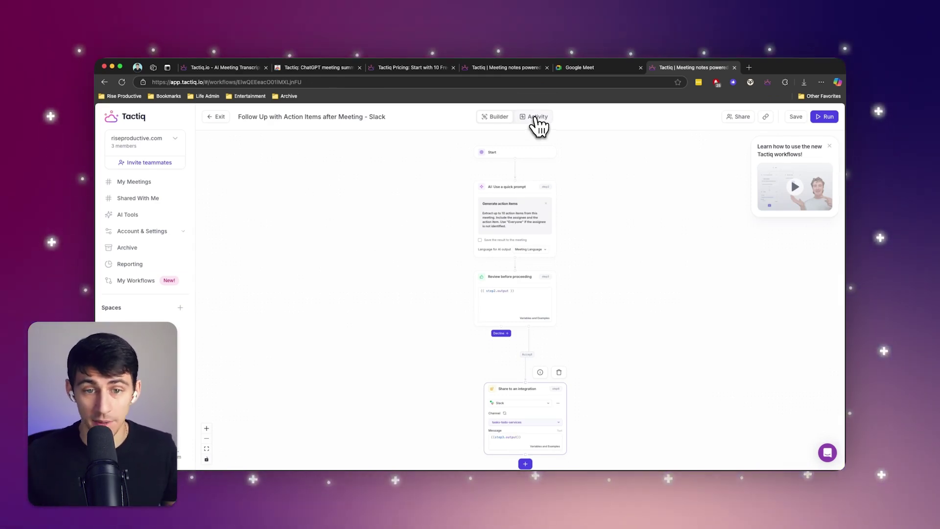
Leave the builder for Workflow Templates, filter by Slack then All integrations, and browse the templates
{"action": "left_click", "coordinate": [211, 120]}
{"action": "left_click", "coordinate": [710, 136]}
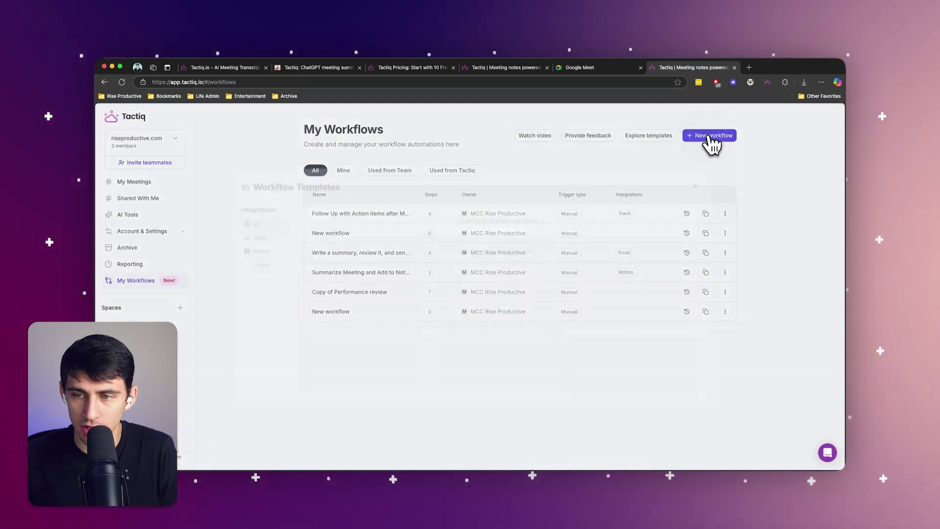
{"action": "left_click", "coordinate": [240, 237]}
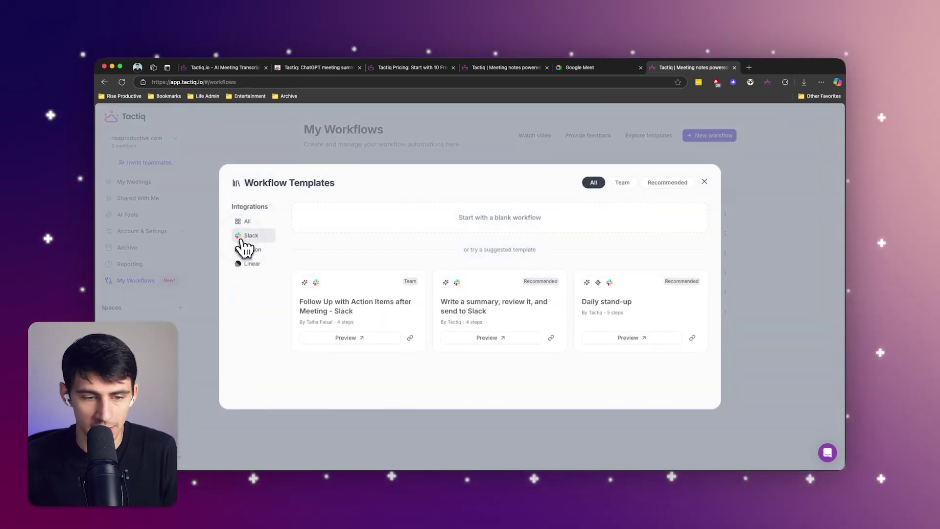
{"action": "left_click", "coordinate": [268, 227]}
{"action": "scroll", "coordinate": [465, 294], "scroll_direction": "down", "scroll_amount": 5}
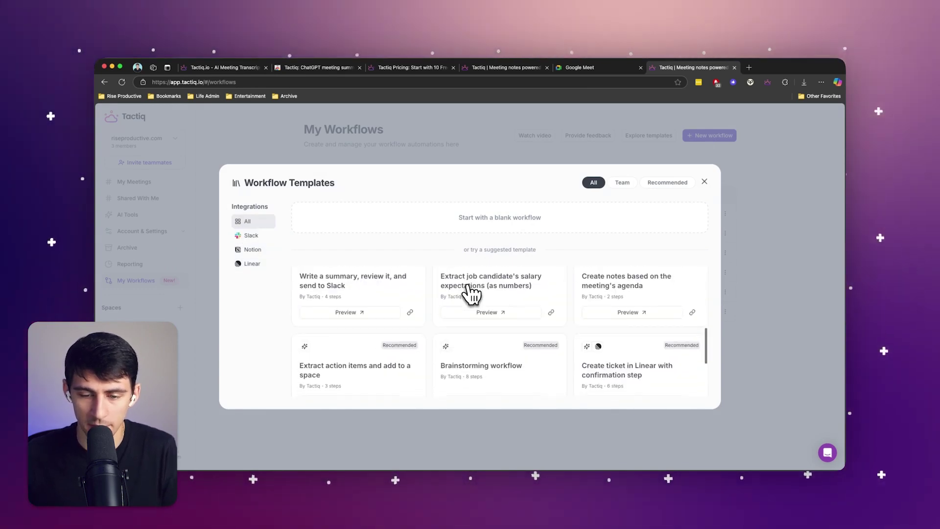